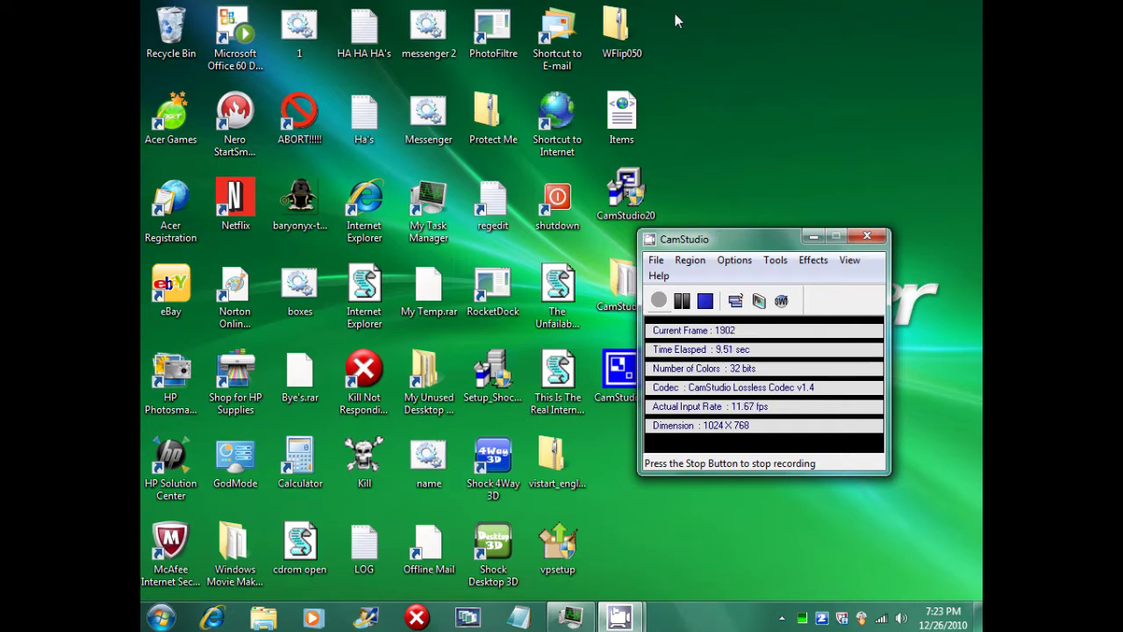
# - Select and clear desktop icons, toggle Start, move CamStudio's window right, and start Flip 3D
pyautogui.moveTo(675, 13); pyautogui.dragTo(140, 77)
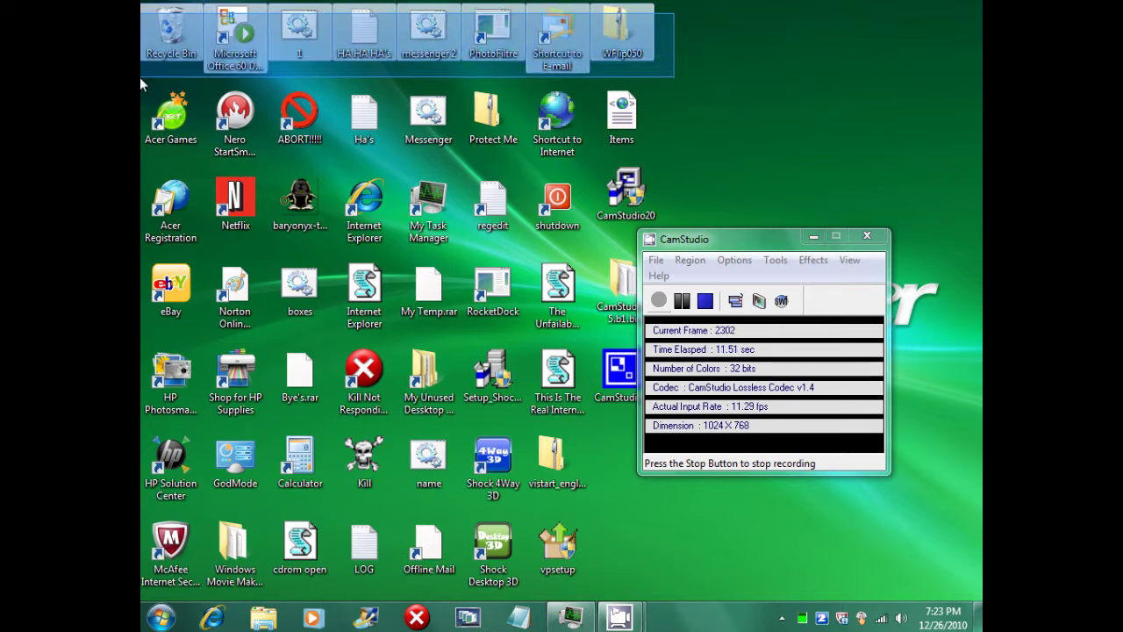
pyautogui.click(140, 77)
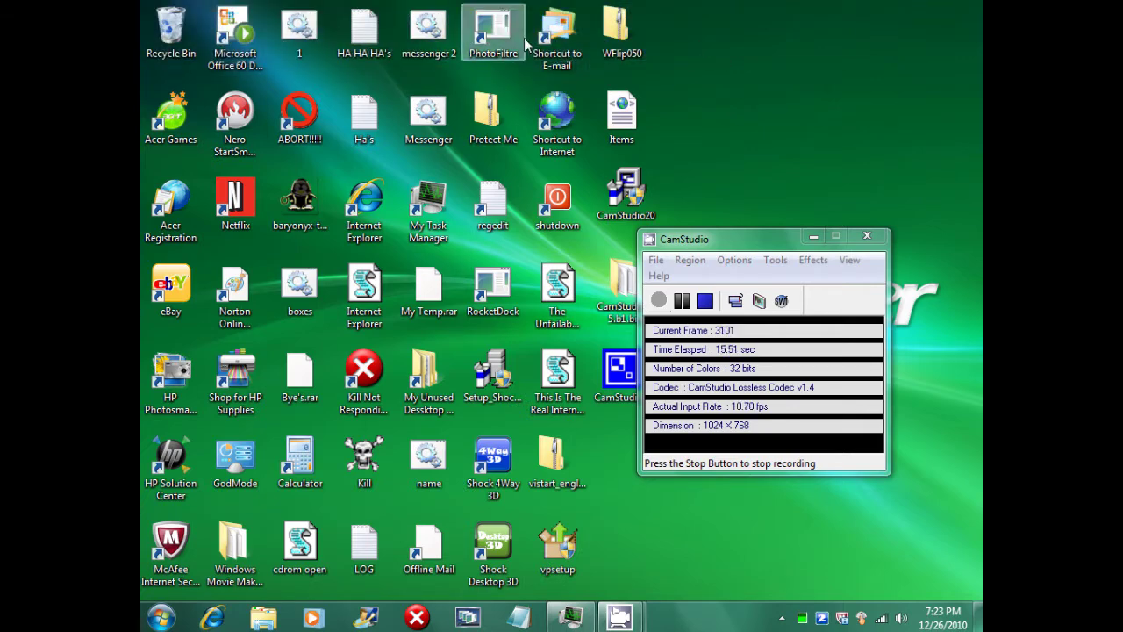
pyautogui.click(160, 618)
pyautogui.click(164, 621)
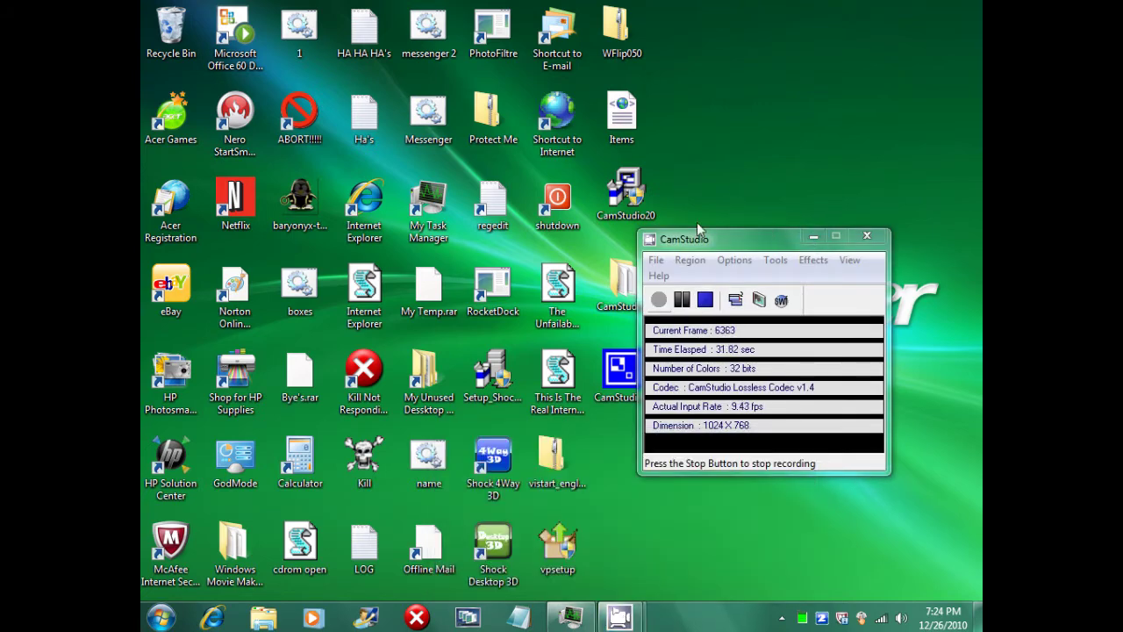
pyautogui.moveTo(719, 237); pyautogui.dragTo(818, 232)
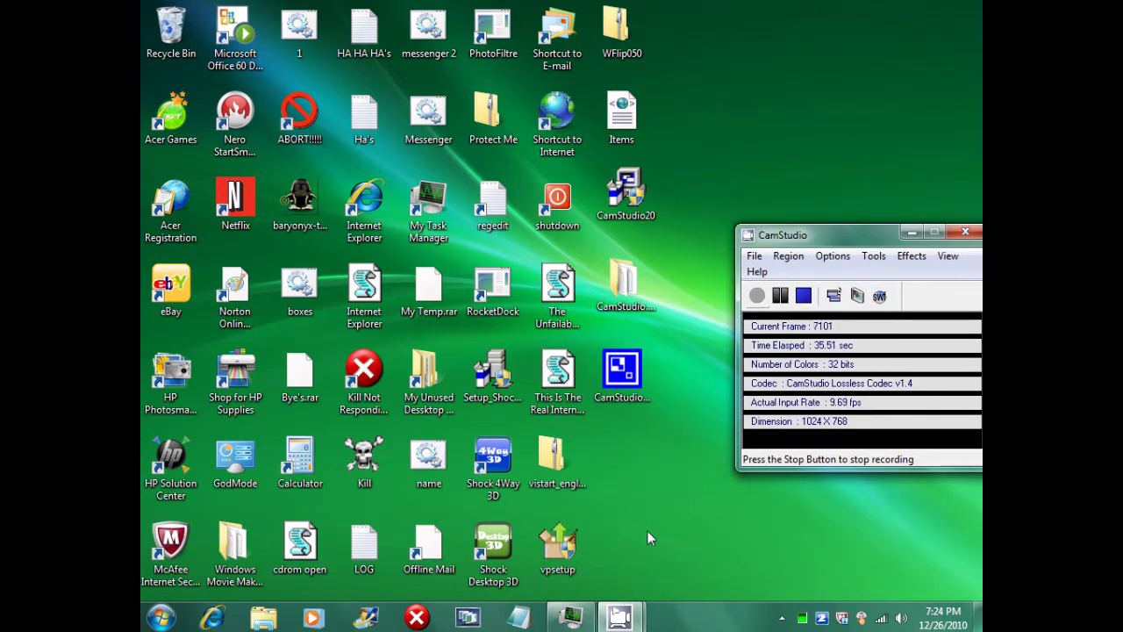
pyautogui.click(467, 617)
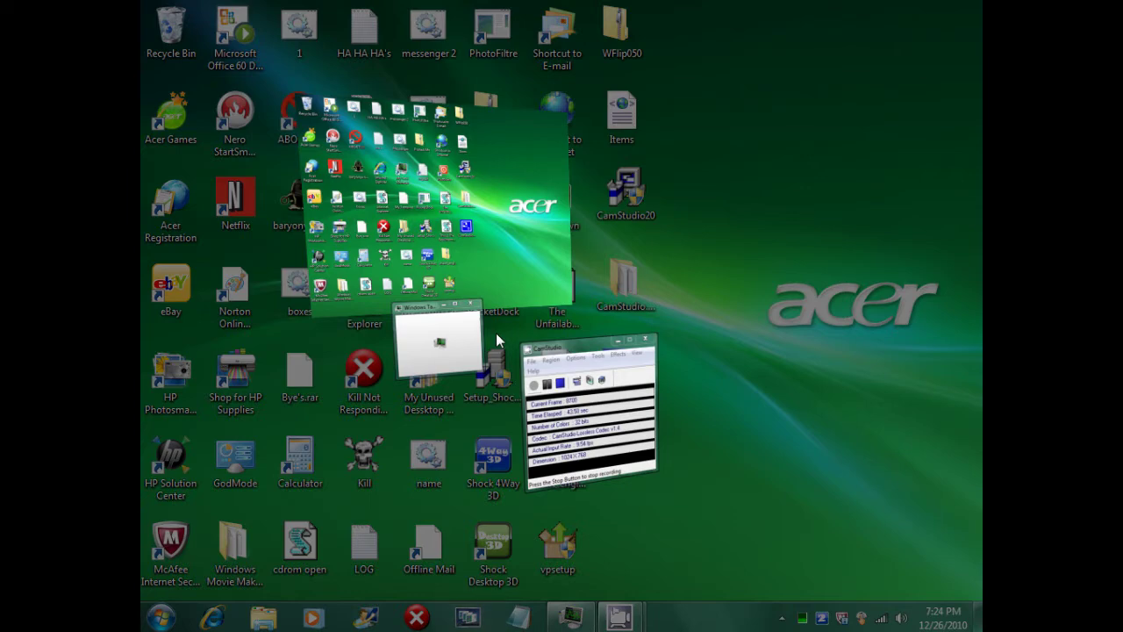
# - Cycle Flip 3D to Windows Task Manager, bring it up, then minimize it
pyautogui.scroll(-1, 496, 333)
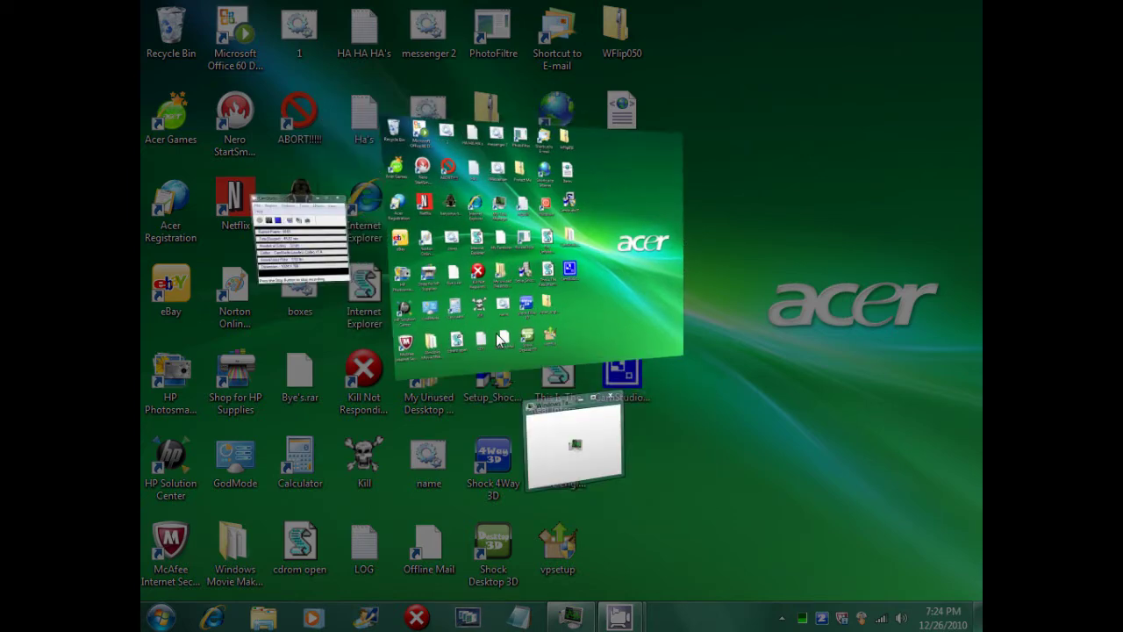
pyautogui.press('Return')
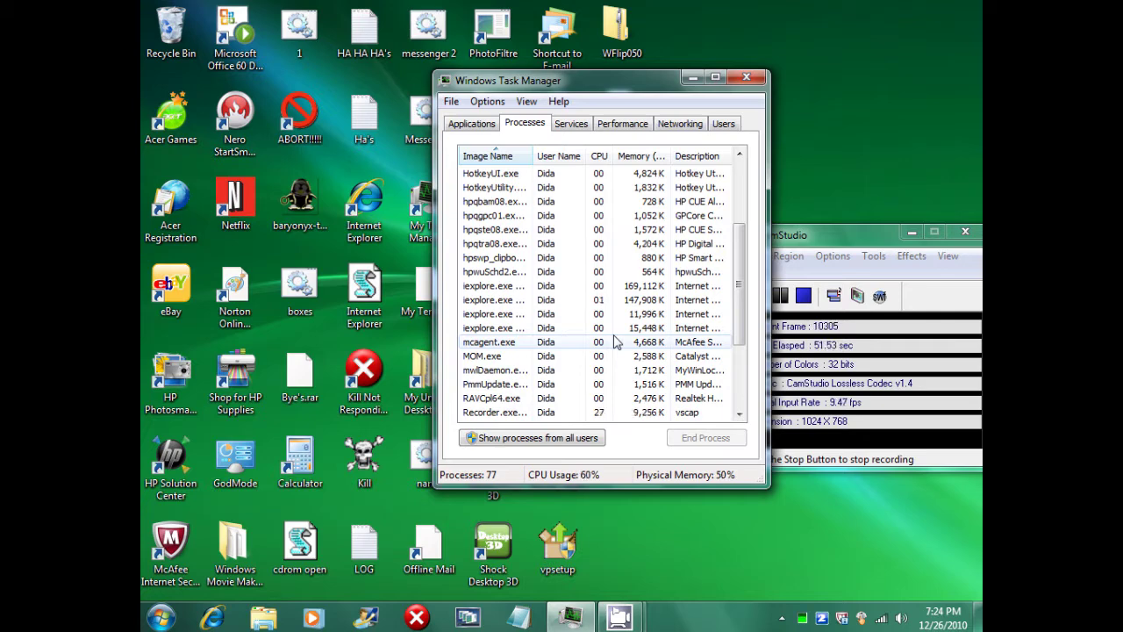
pyautogui.press('super+d')
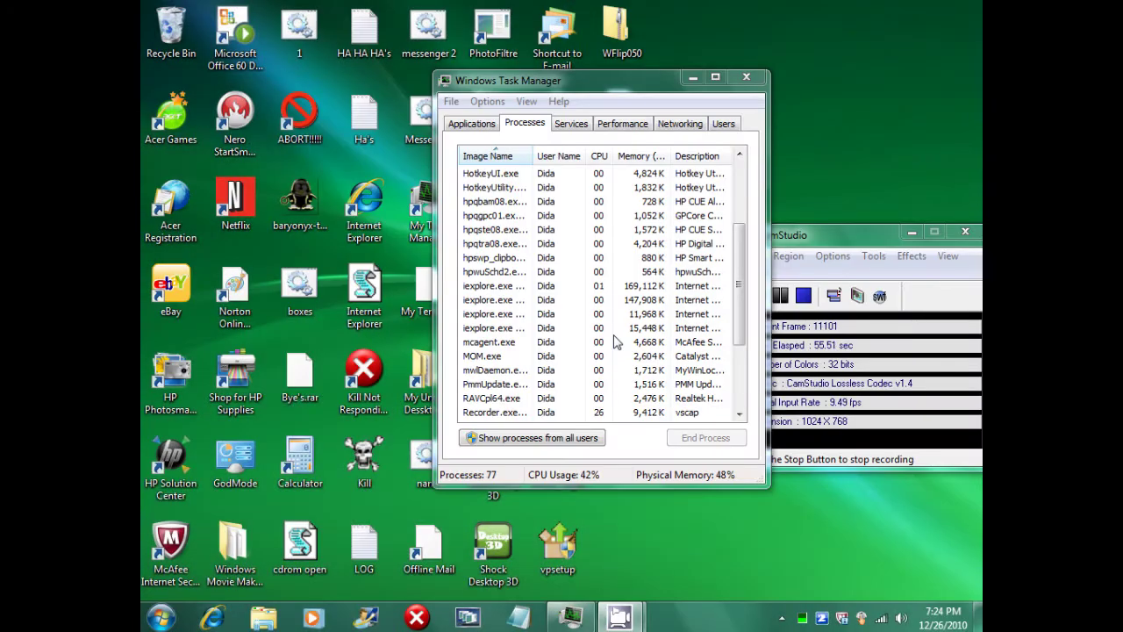
pyautogui.click(694, 77)
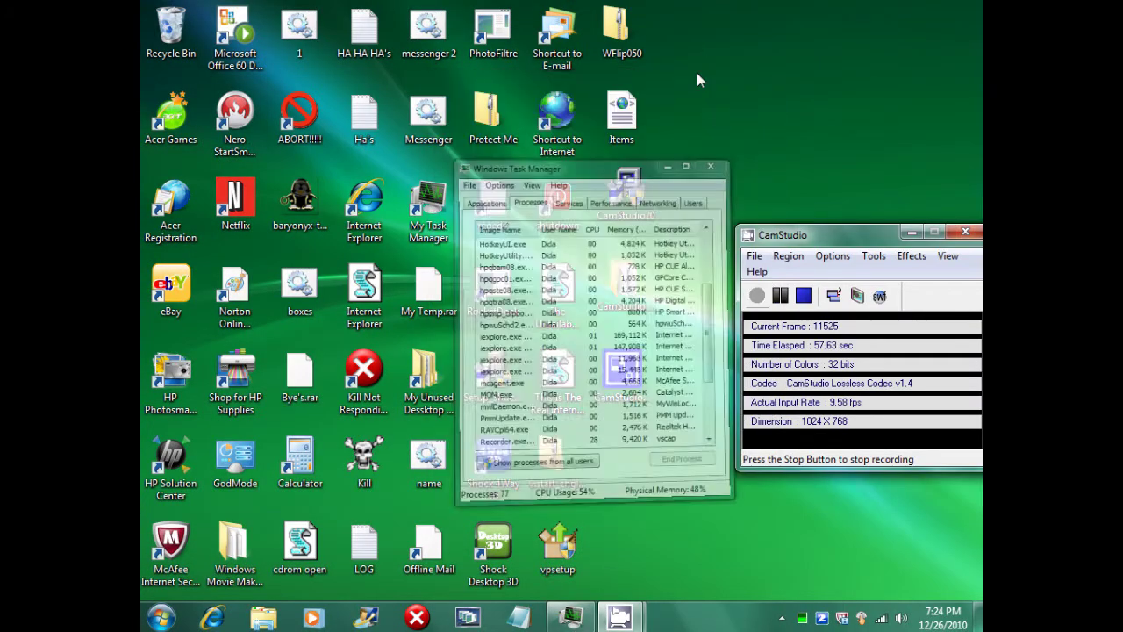
# - Drag the CamStudio recording window around until it rests right of centre
pyautogui.moveTo(850, 232); pyautogui.dragTo(740, 211)
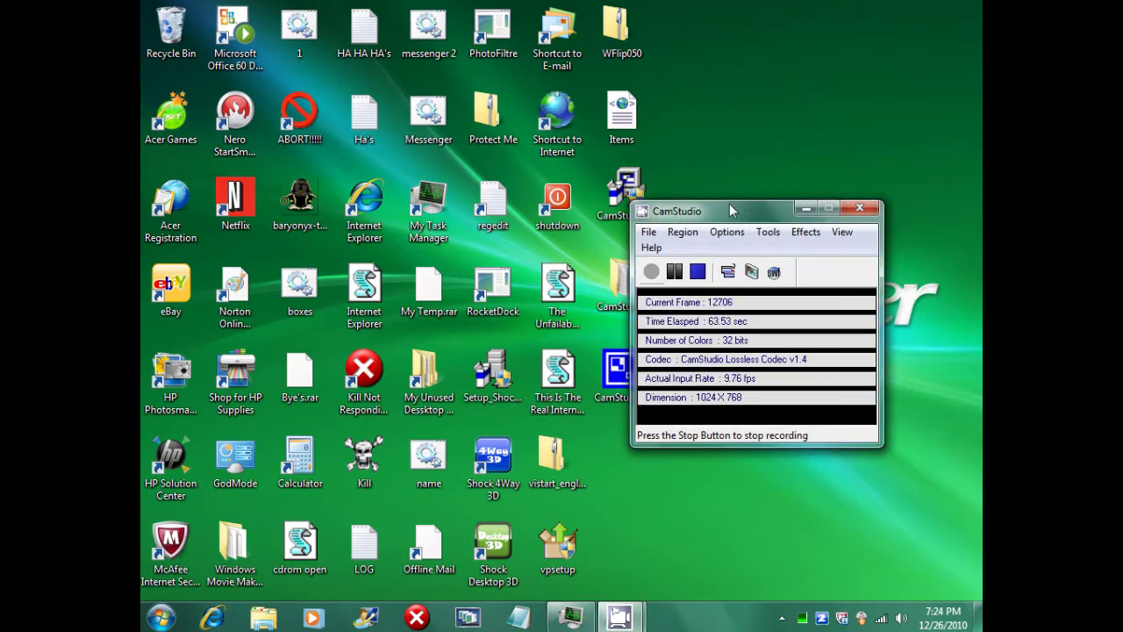
pyautogui.moveTo(729, 205)
pyautogui.mouseDown()
pyautogui.moveTo(141, 174)
pyautogui.moveTo(432, 253)
pyautogui.moveTo(776, 212)
pyautogui.mouseUp()
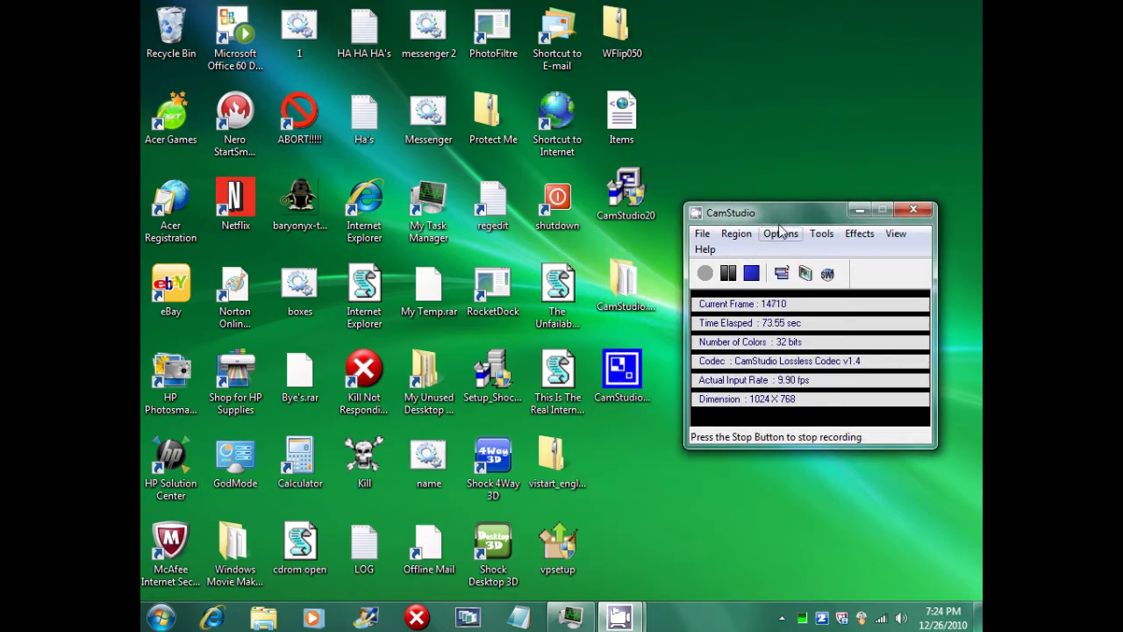
pyautogui.moveTo(773, 211)
pyautogui.mouseDown()
pyautogui.moveTo(701, 6)
pyautogui.moveTo(786, 227)
pyautogui.mouseUp()
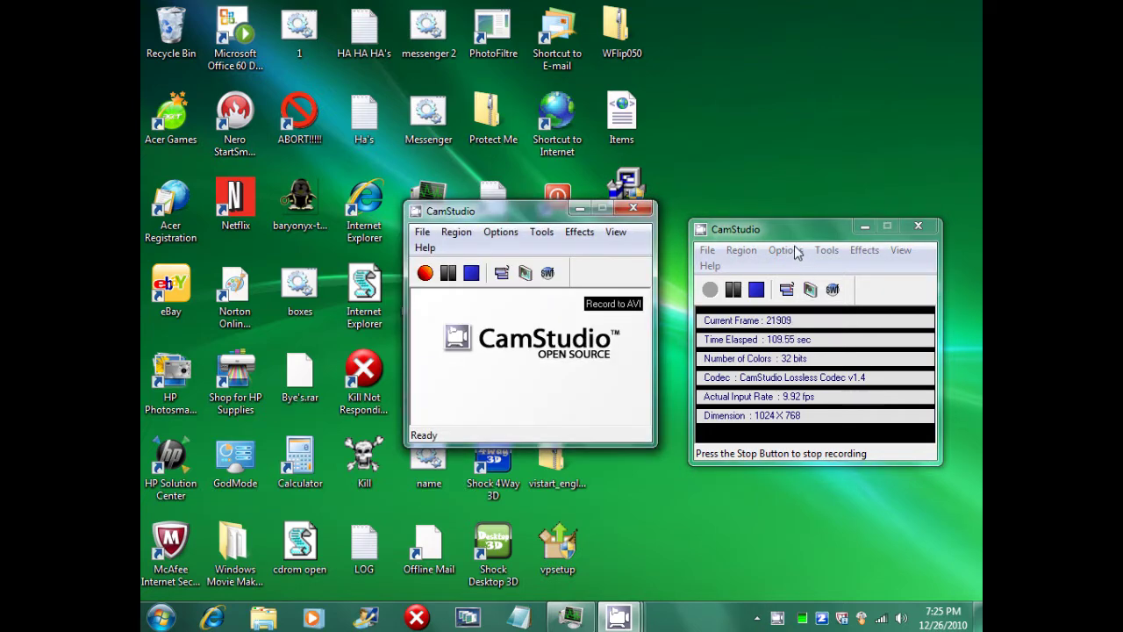
pyautogui.click(797, 254)
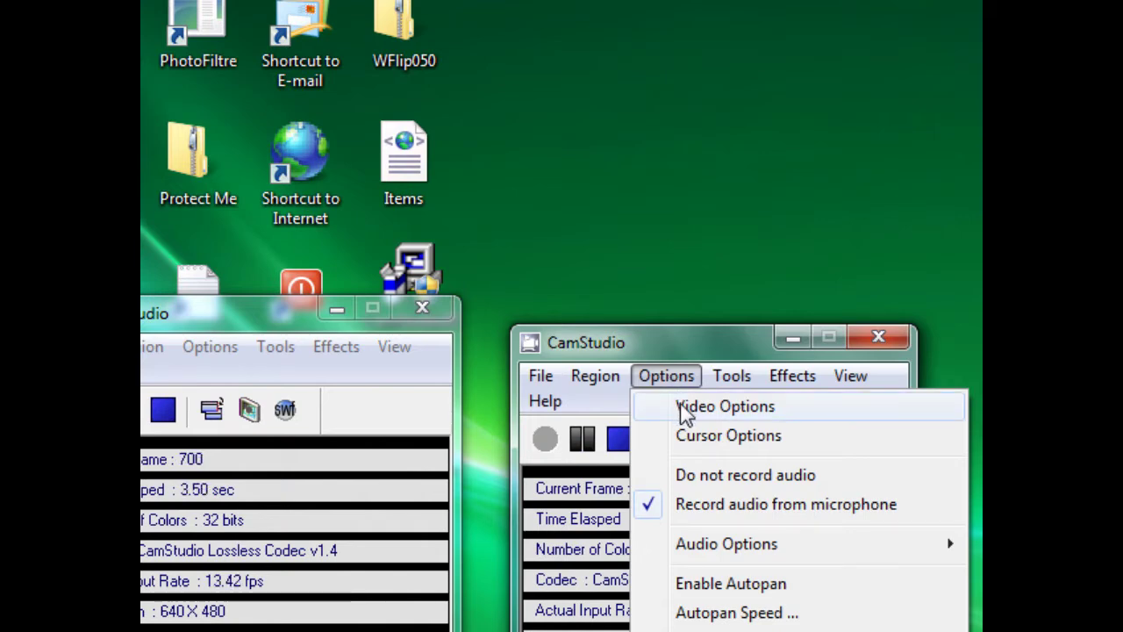
# - Set Lossless Codec v1.4 to quality 100, LZO level 6, with auto-adjusted framerate
pyautogui.click(681, 406)
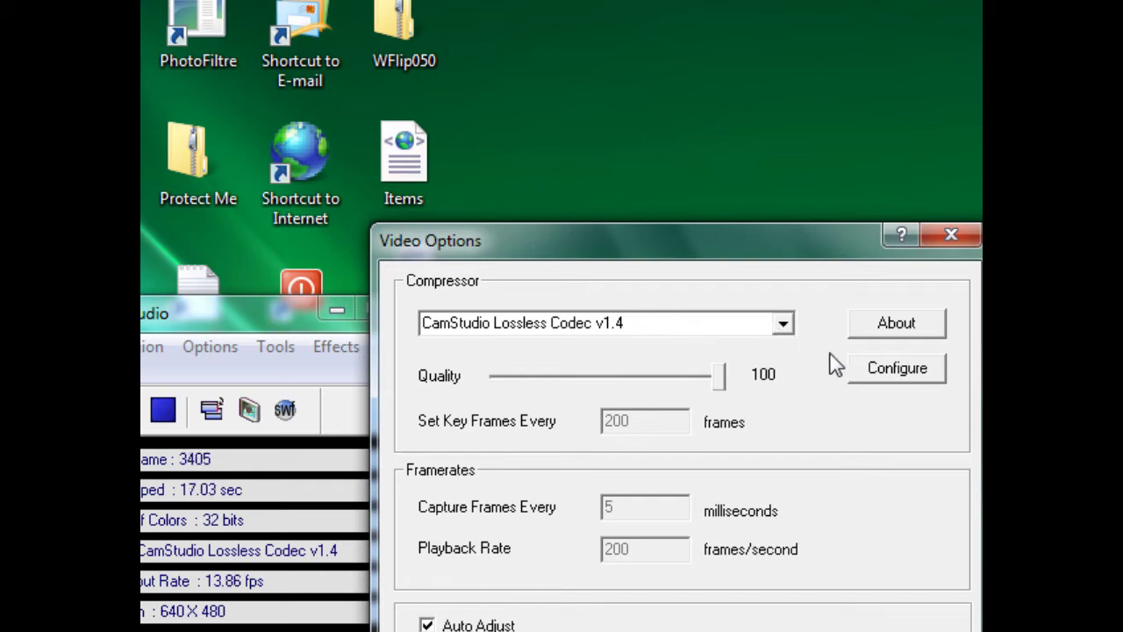
pyautogui.click(878, 375)
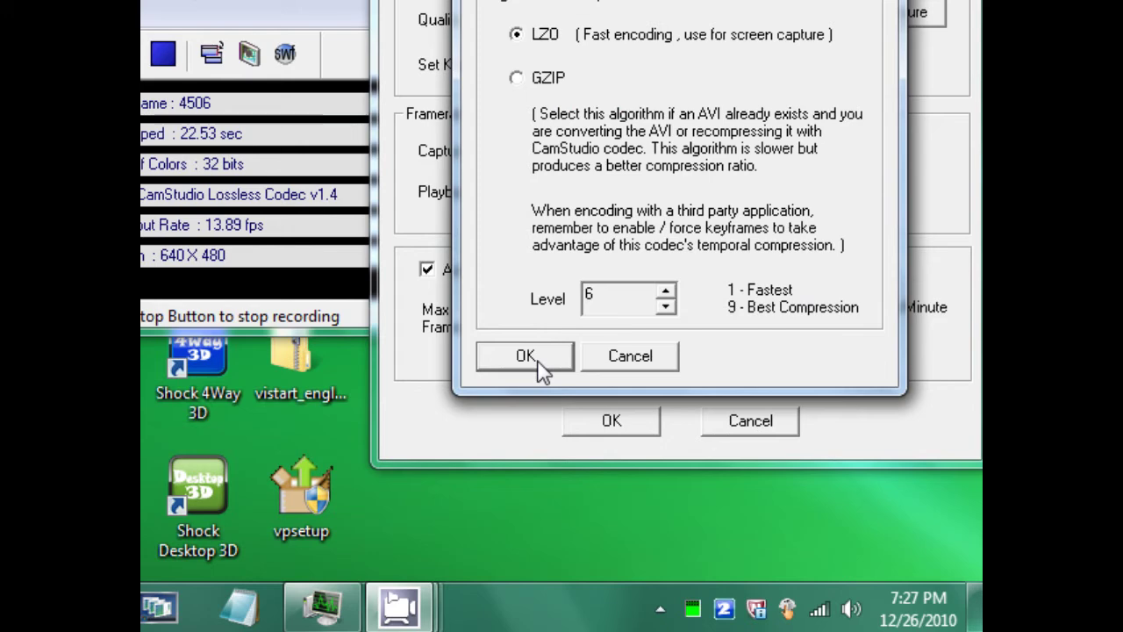
pyautogui.click(530, 509)
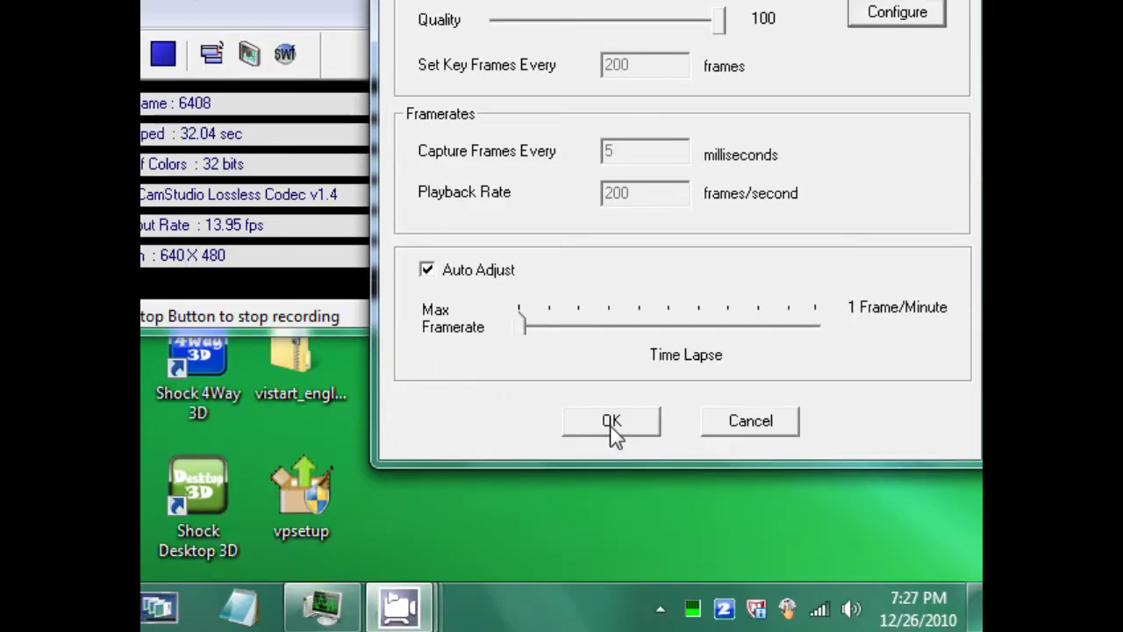
pyautogui.click(612, 483)
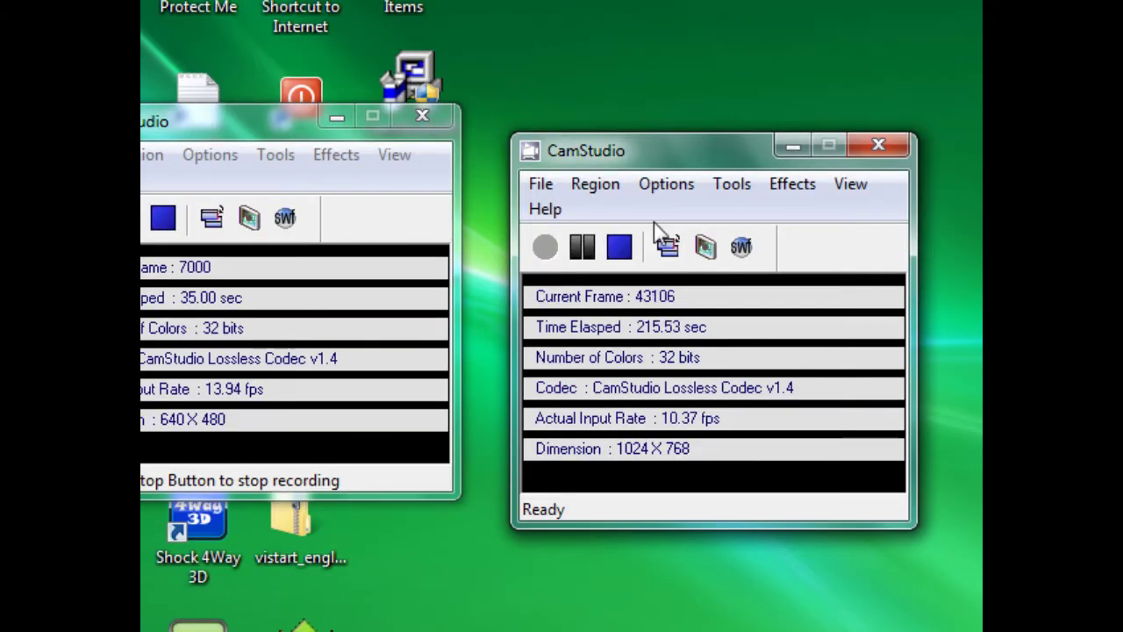
# - Set microphone audio to 22.05 kHz, stereo, 16-bit PCM format and apply it
pyautogui.click(671, 186)
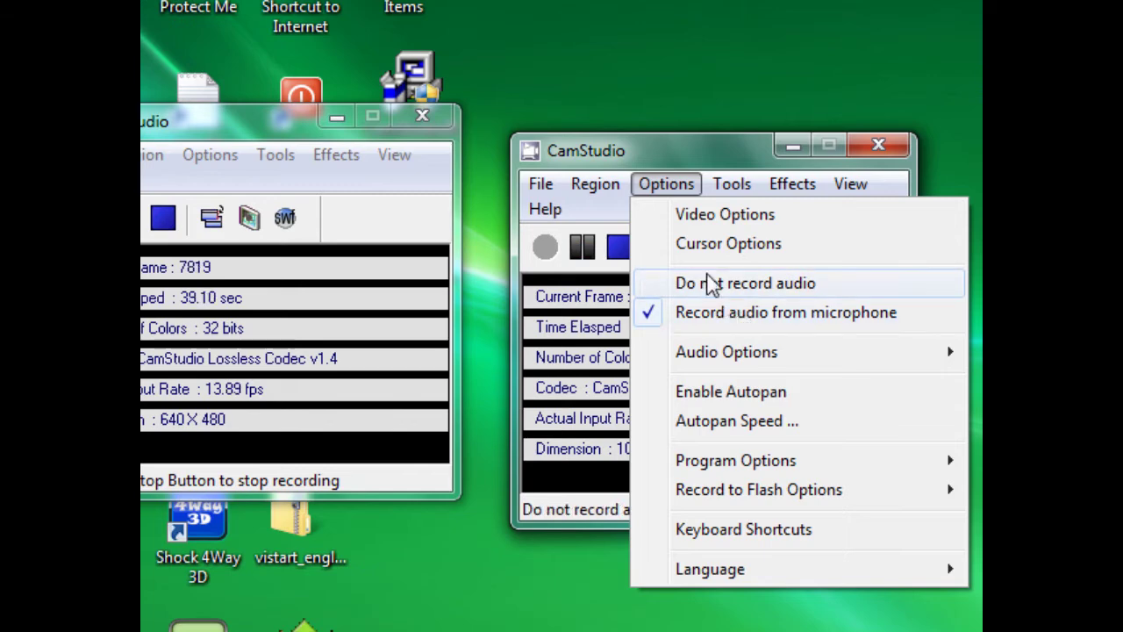
pyautogui.moveTo(726, 352)
pyautogui.click(605, 360)
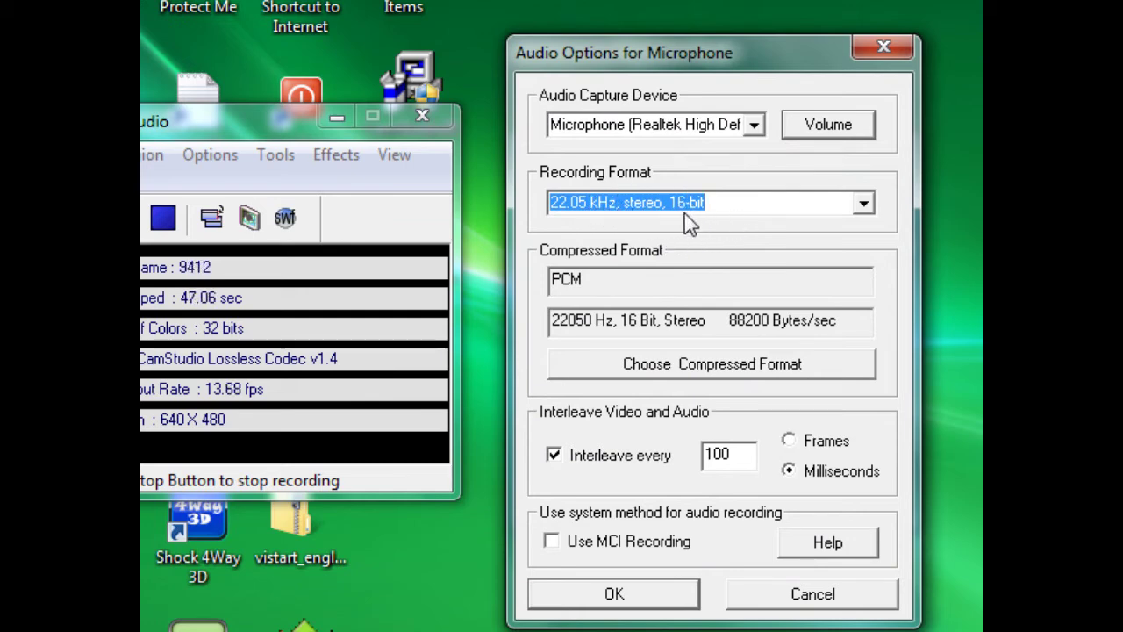
pyautogui.click(725, 365)
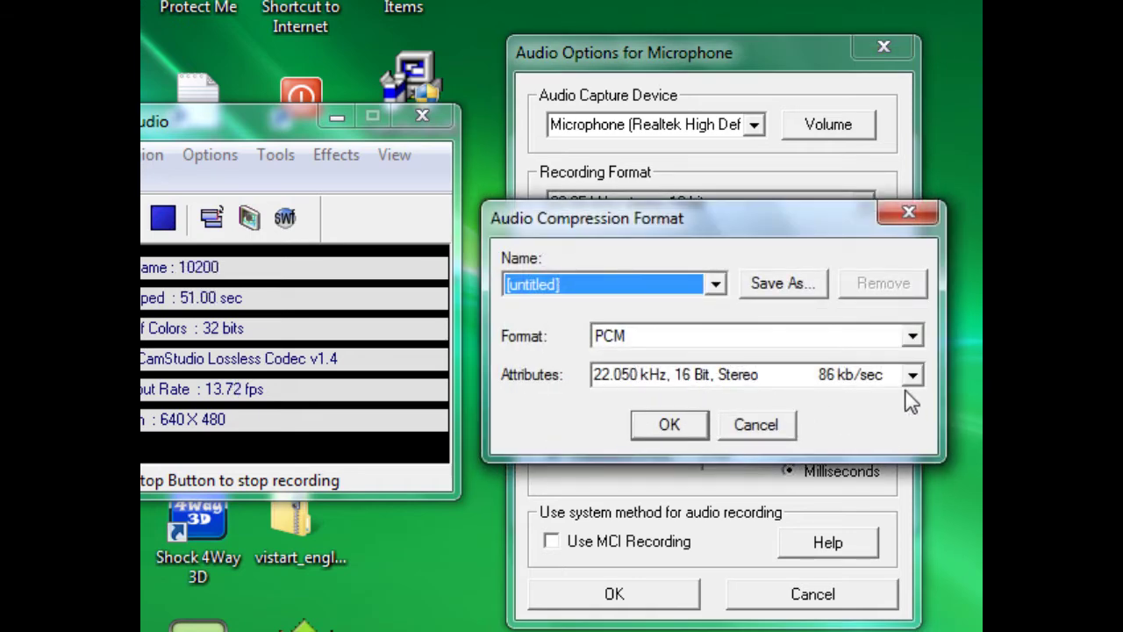
pyautogui.click(915, 375)
pyautogui.click(904, 394)
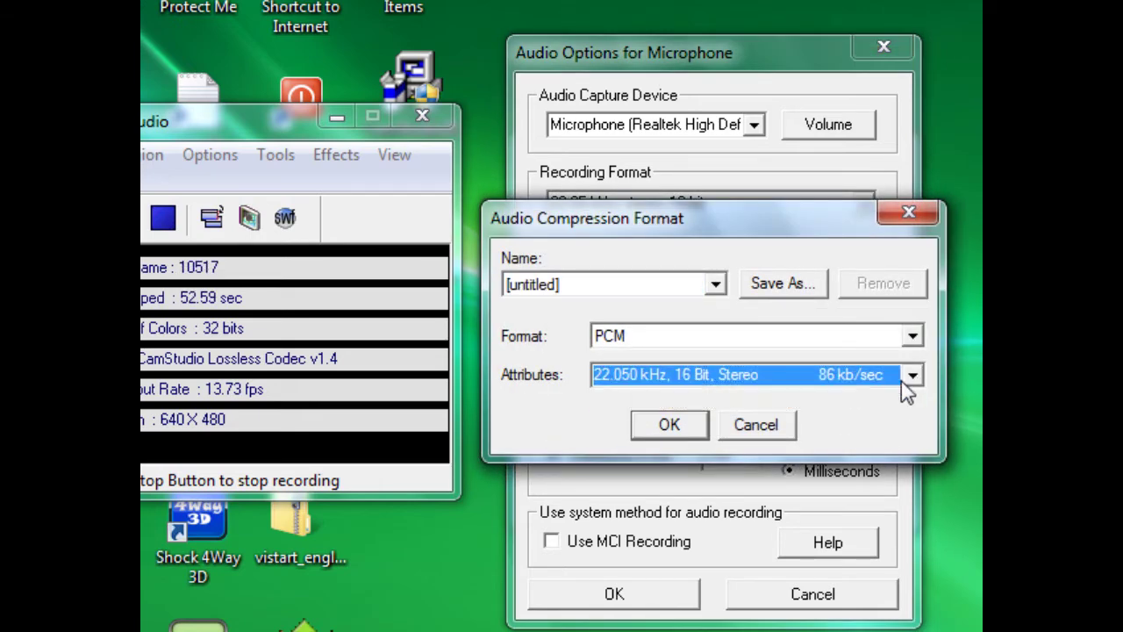
pyautogui.click(670, 427)
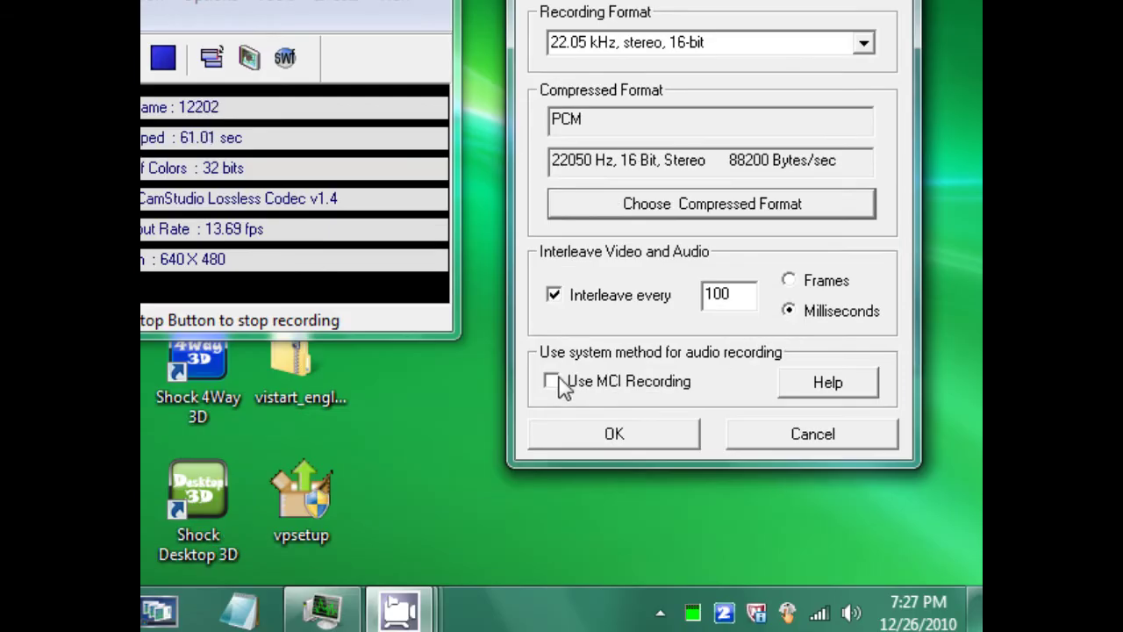
pyautogui.click(630, 434)
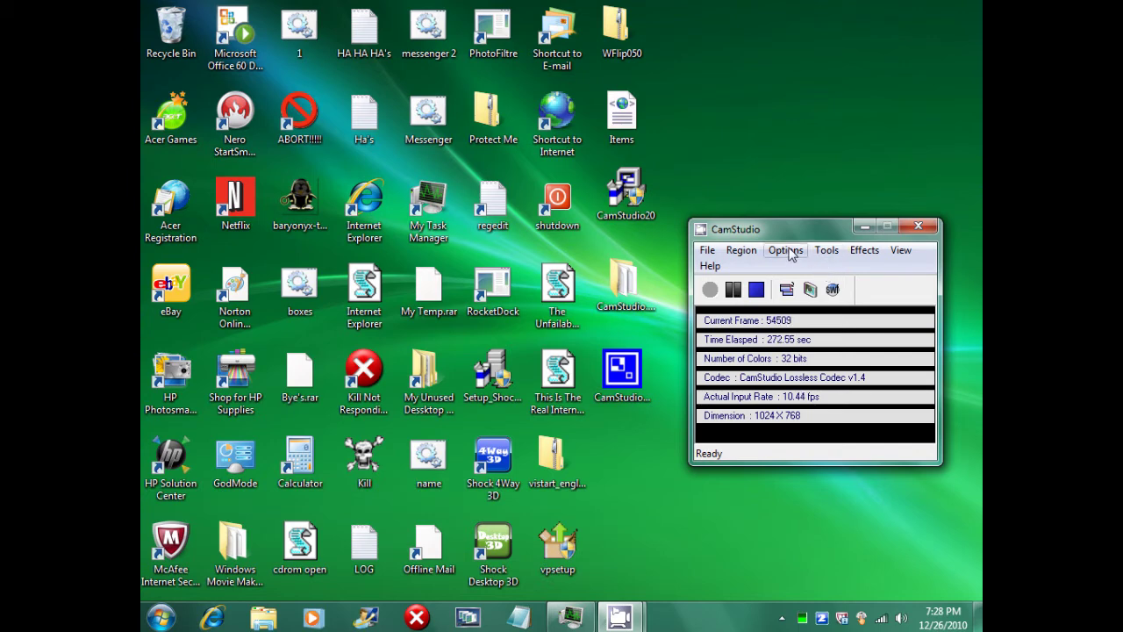
pyautogui.click(788, 252)
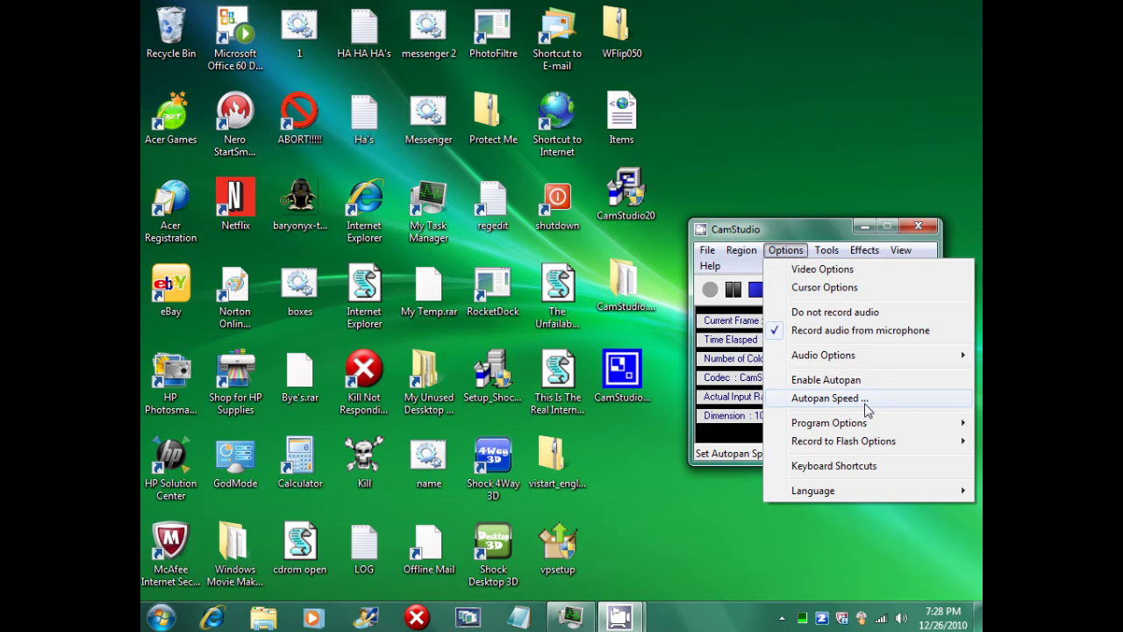
pyautogui.click(792, 253)
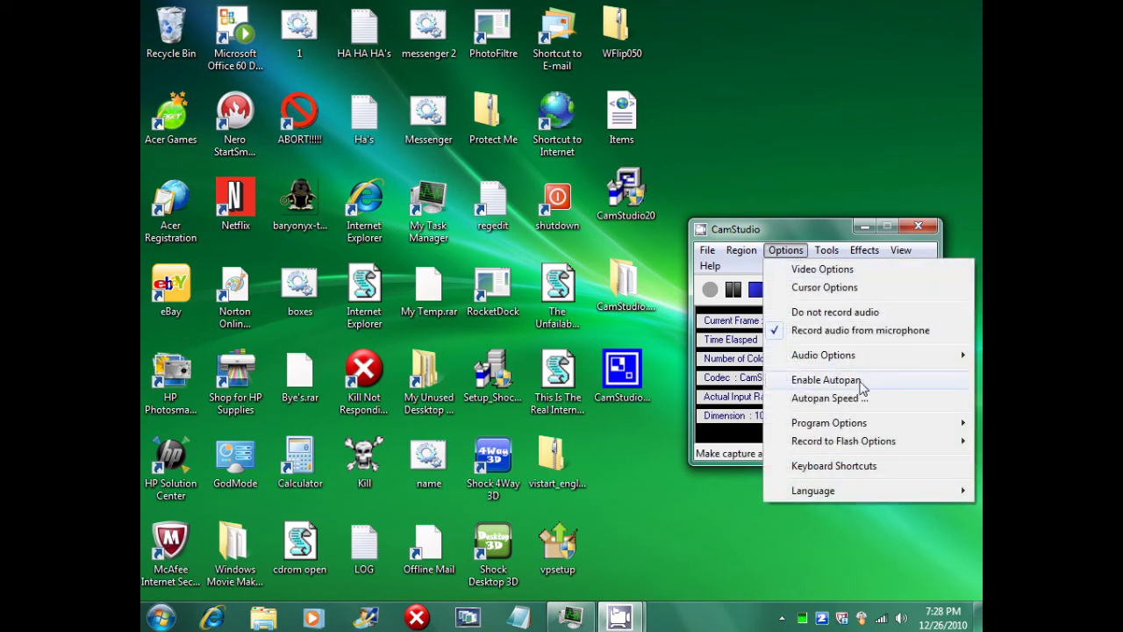
pyautogui.click(804, 254)
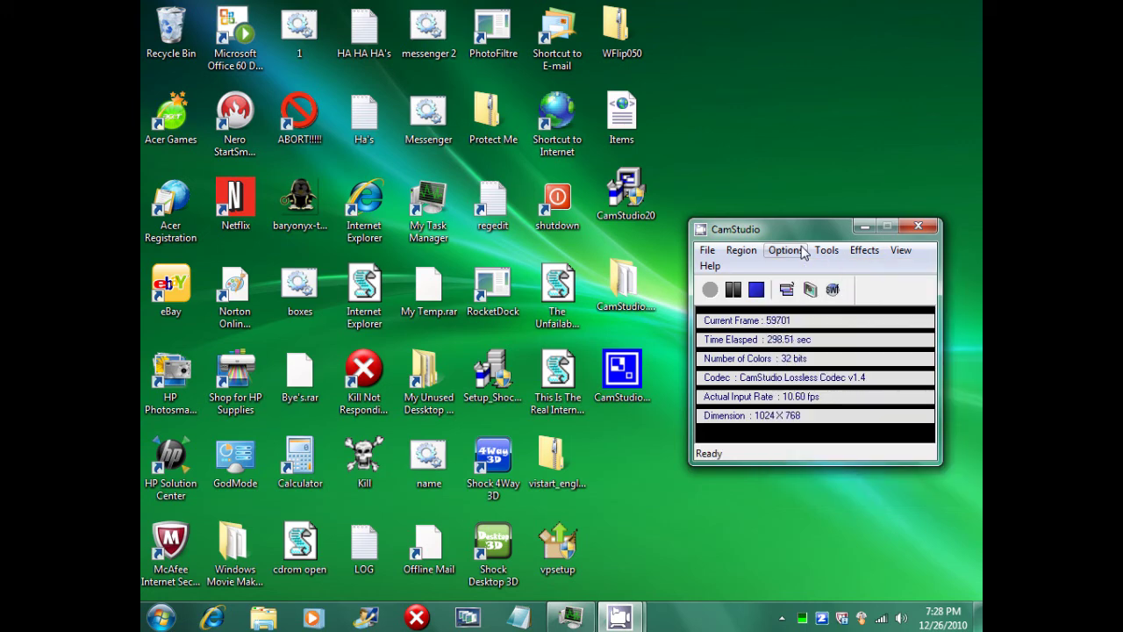